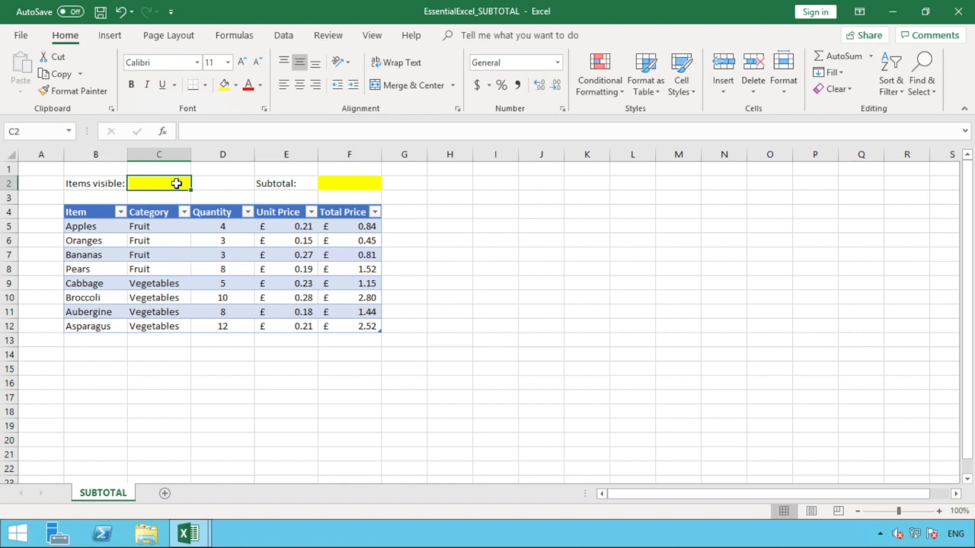
# - Begin a SUBTOTAL formula in the Items visible cell C2 with function number 3 (COUNTA) as its first argument
pyautogui.write('=')
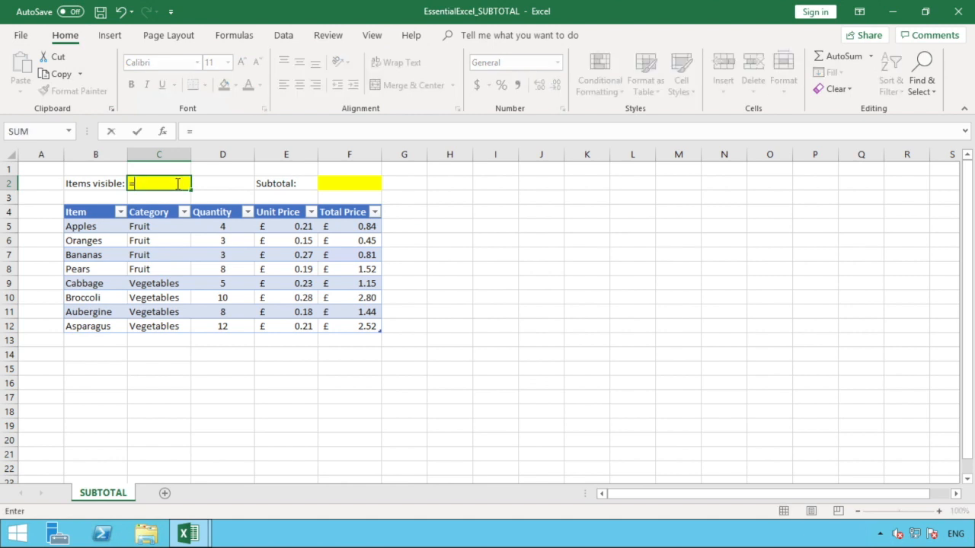
pyautogui.write('S')
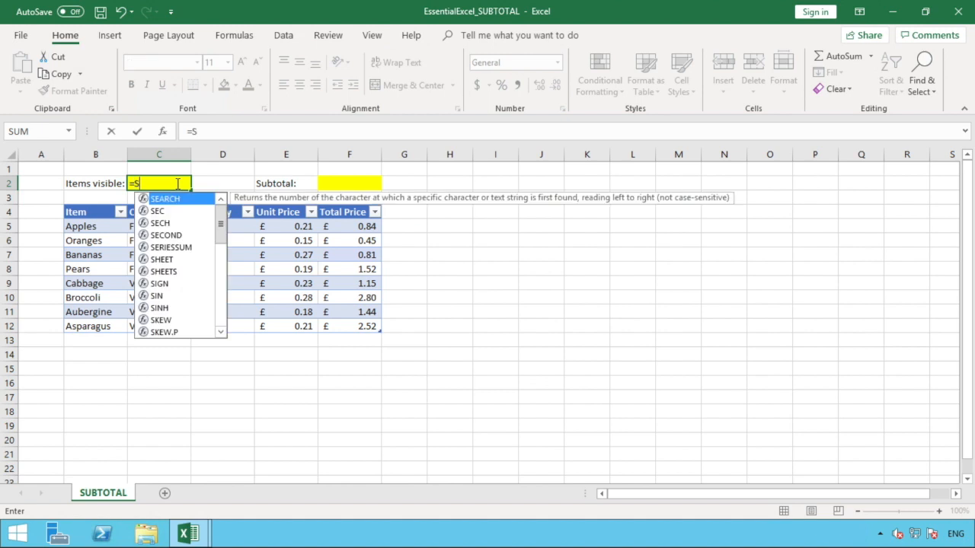
pyautogui.write('UBT')
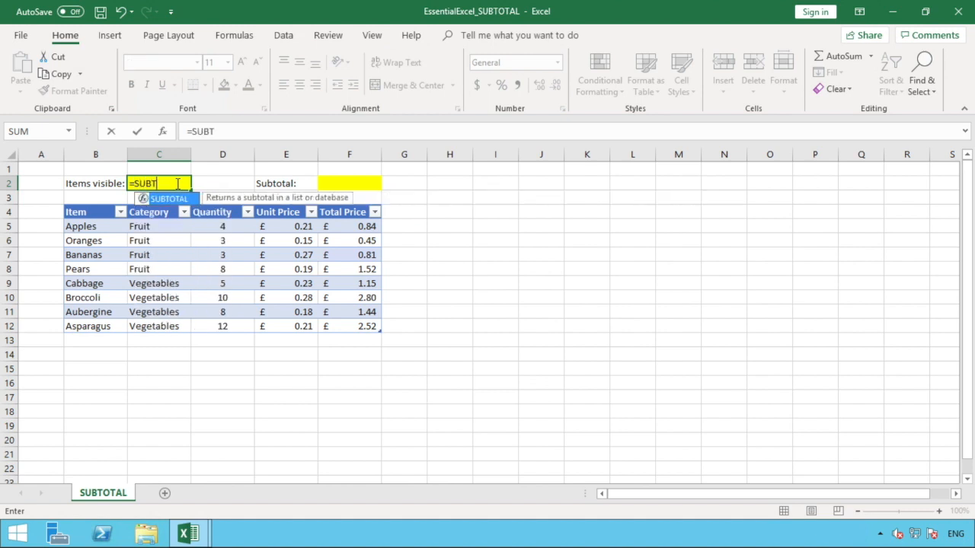
pyautogui.write('OTAL(')
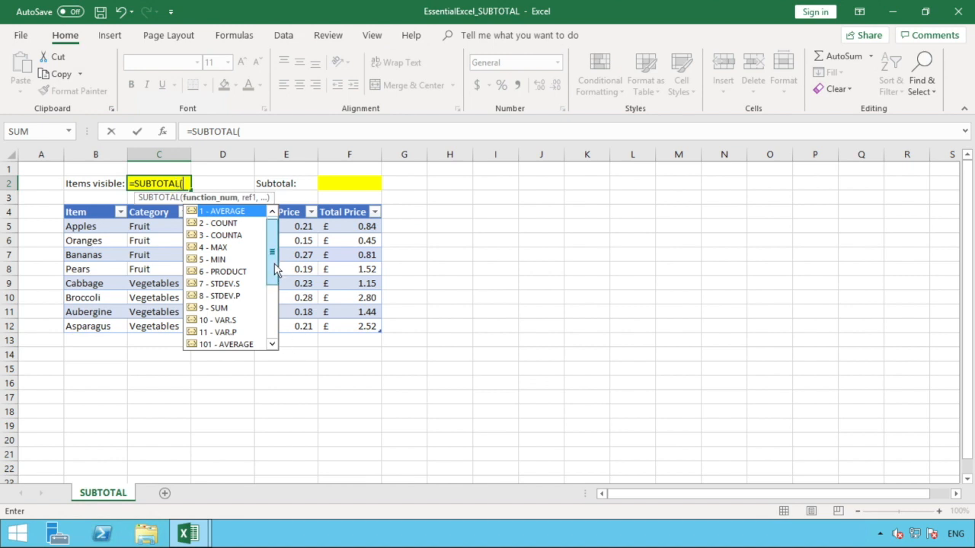
pyautogui.scroll(-1, 275, 259)
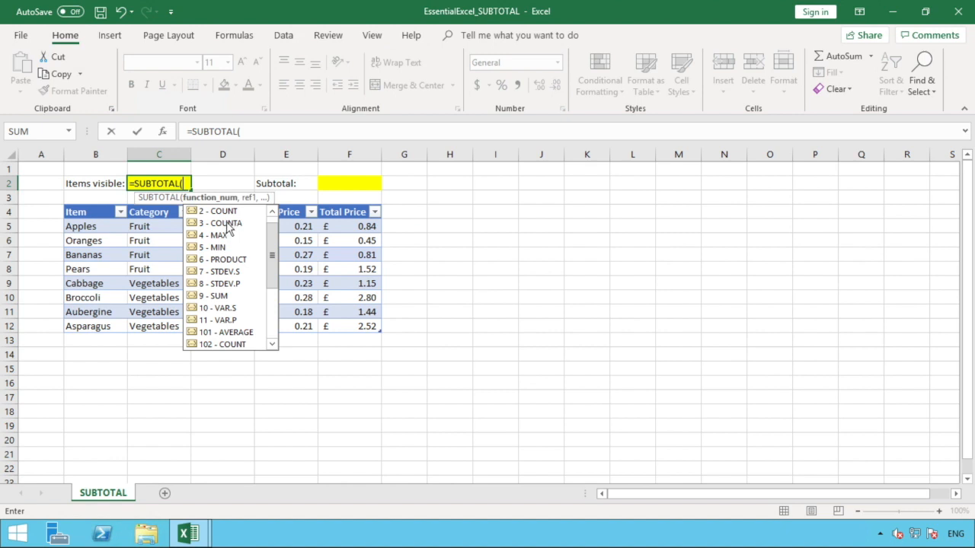
pyautogui.click(270, 137)
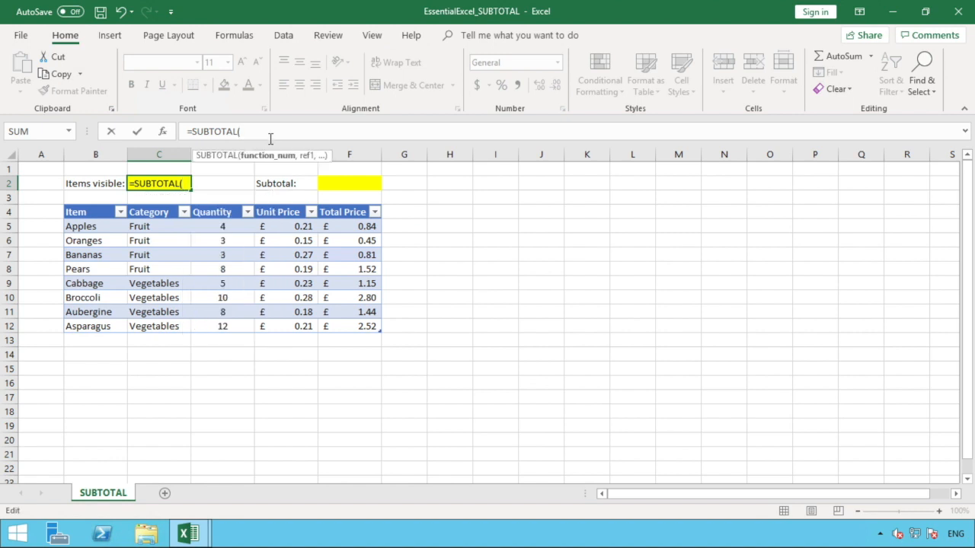
pyautogui.write('3')
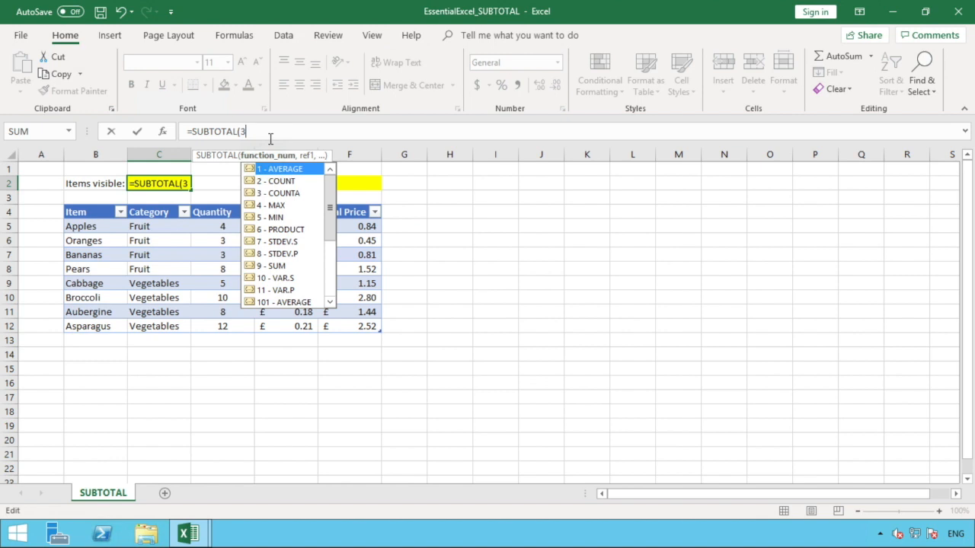
pyautogui.write(',')
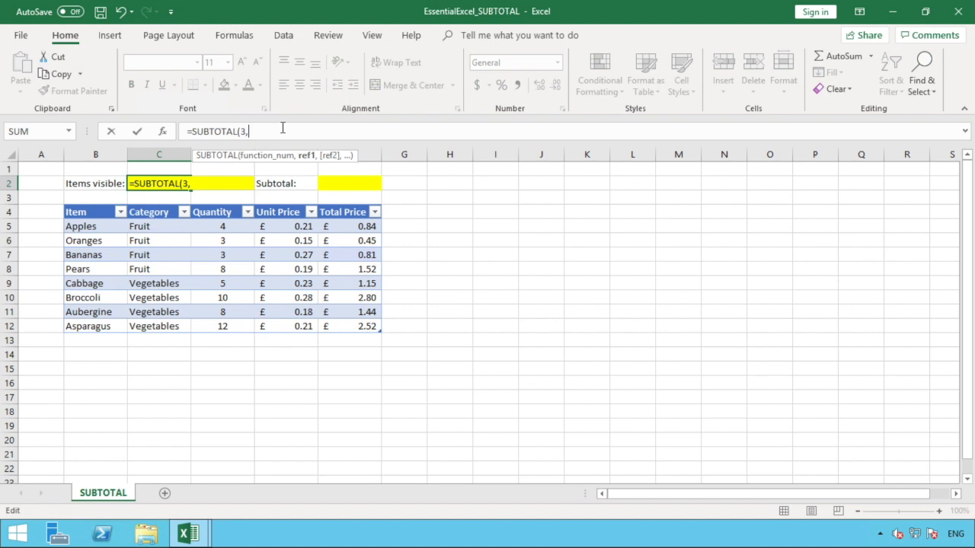
# - Complete the C2 formula as =SUBTOTAL(3,C5:C12), then review it against the Category cells it counts
pyautogui.write('b5')
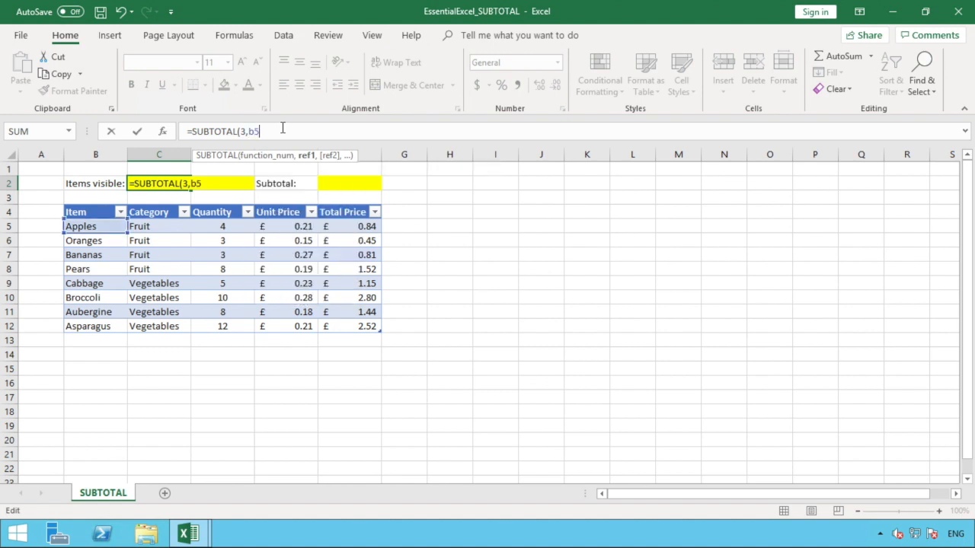
pyautogui.press('BackSpace')
pyautogui.press('BackSpace')
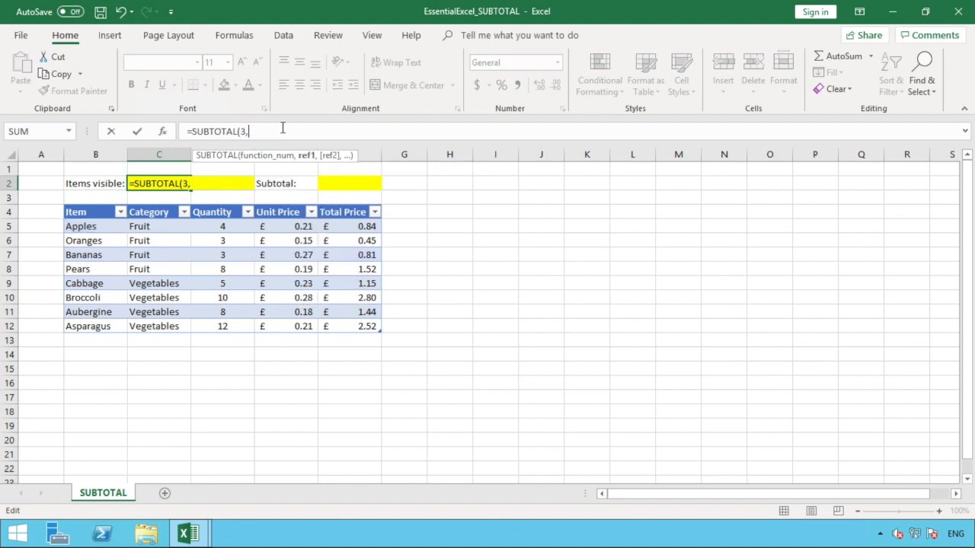
pyautogui.write('c5')
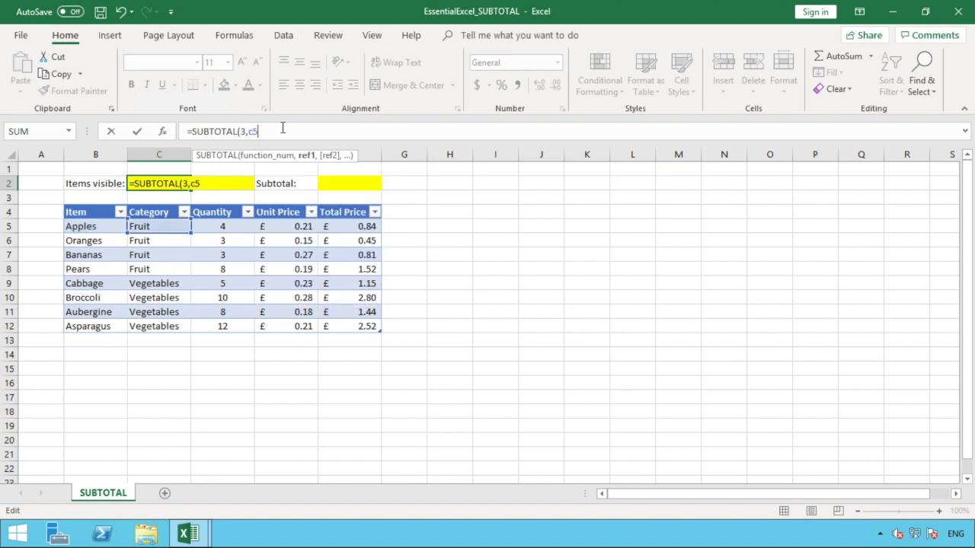
pyautogui.write(':c11')
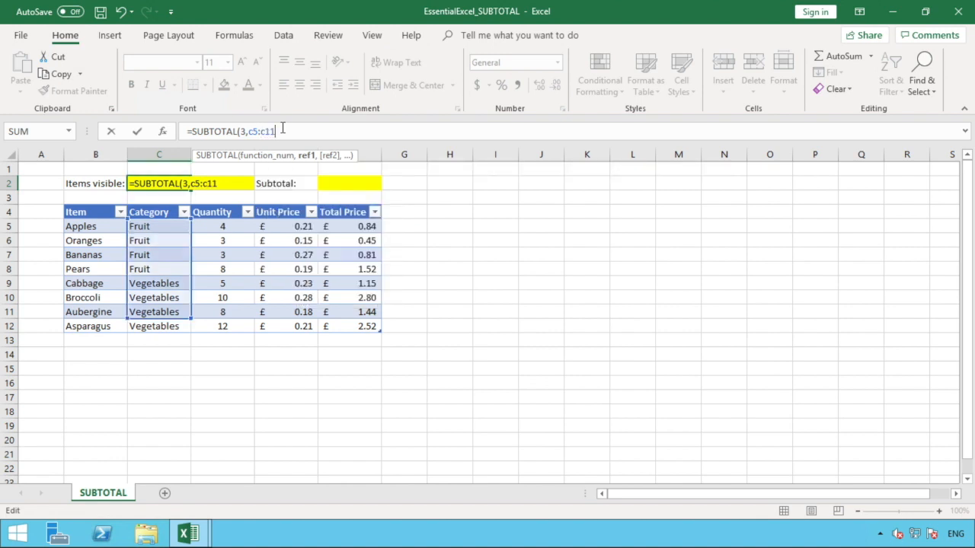
pyautogui.press('BackSpace')
pyautogui.write('2')
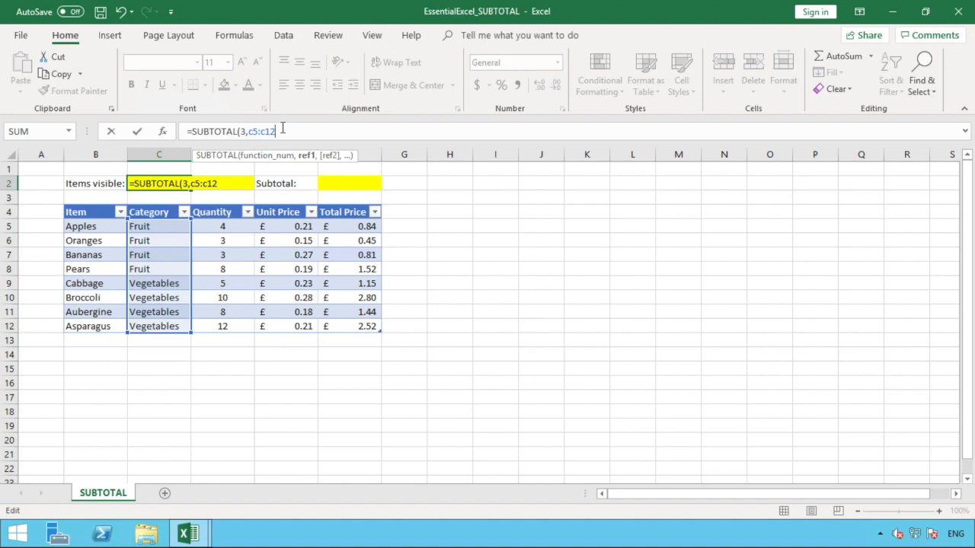
pyautogui.write(')')
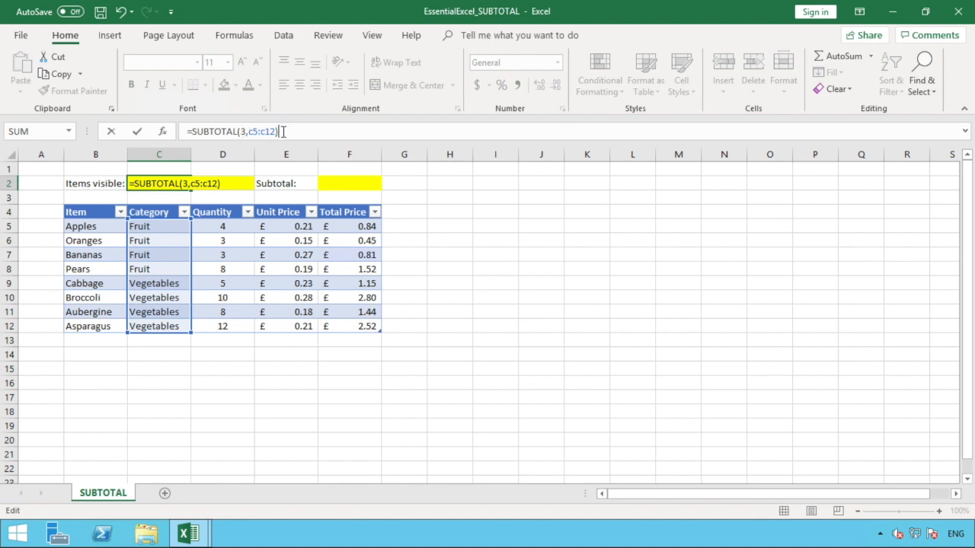
pyautogui.press('Return')
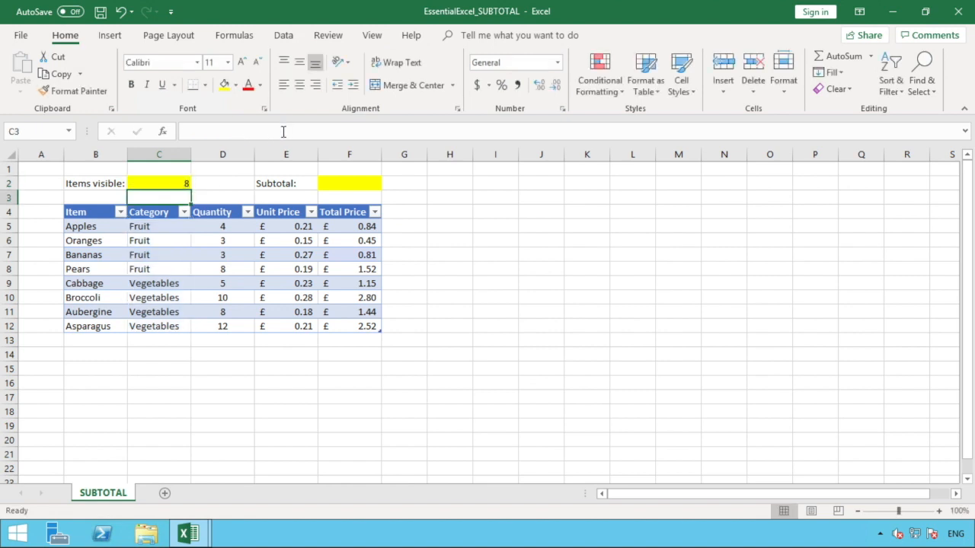
pyautogui.click(177, 179)
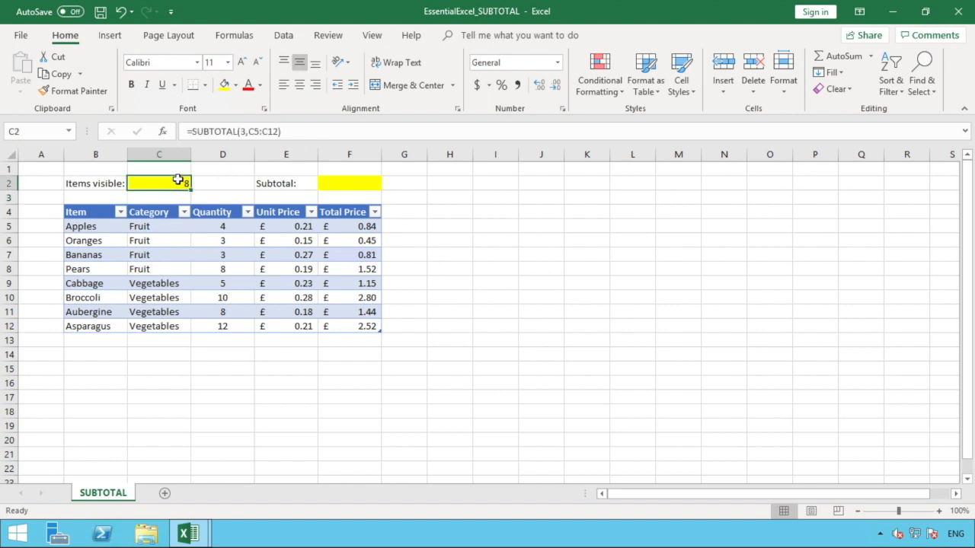
pyautogui.moveTo(150, 229); pyautogui.dragTo(155, 326)
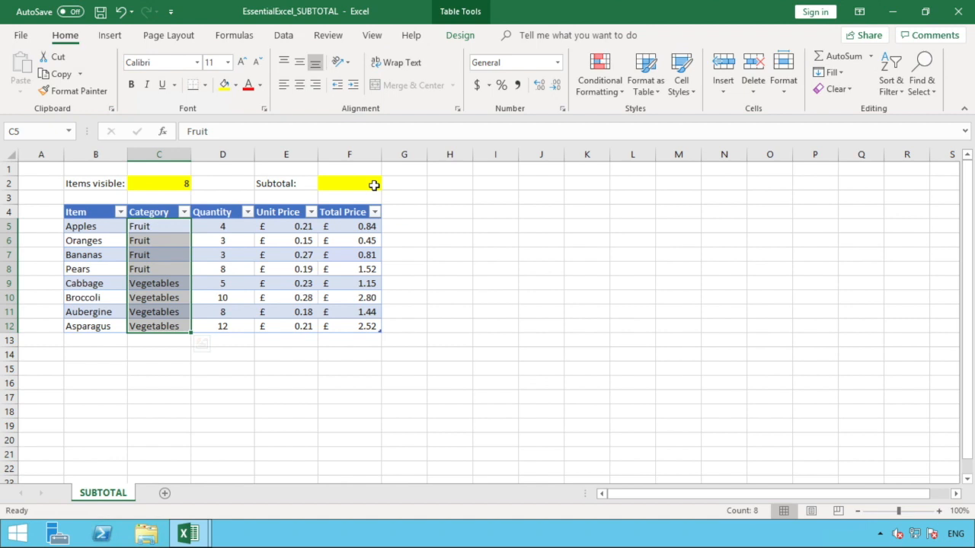
# - Begin a SUBTOTAL formula in the Subtotal cell F2 with function number 9 (SUM) as its first argument
pyautogui.click(352, 179)
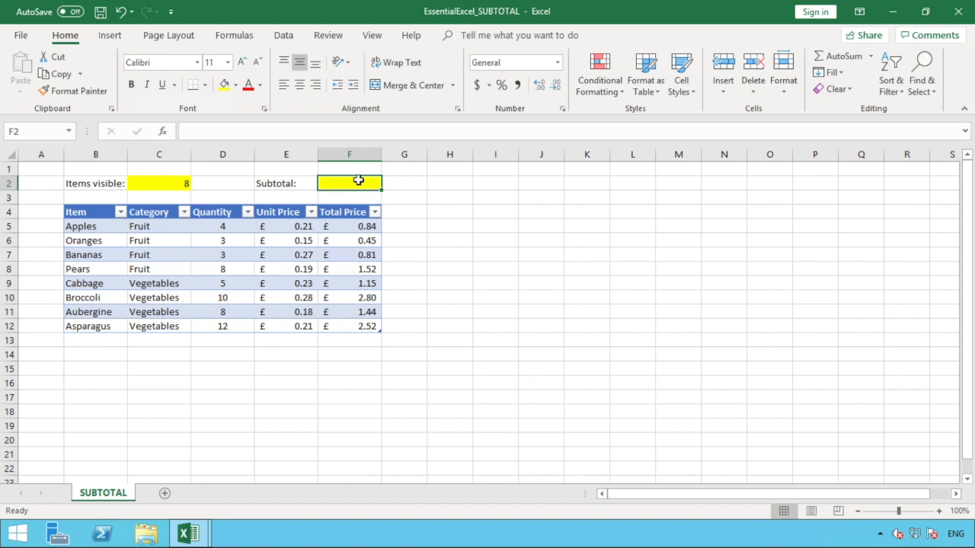
pyautogui.write('=S')
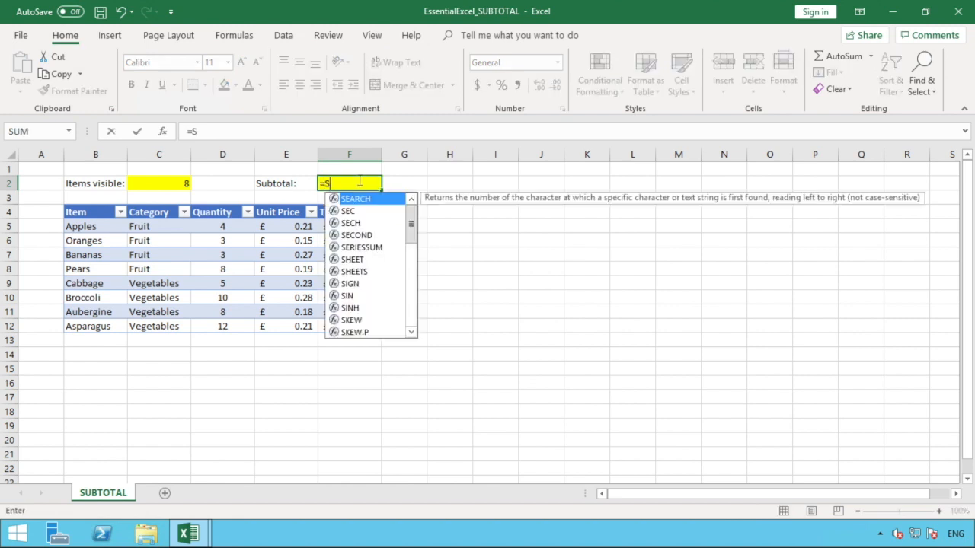
pyautogui.write('UBT')
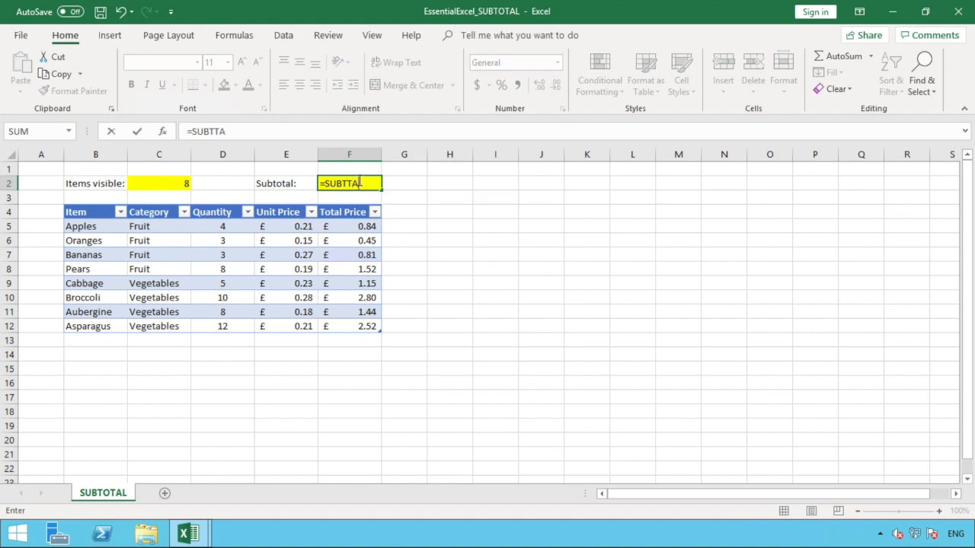
pyautogui.write('A')
pyautogui.press('BackSpace')
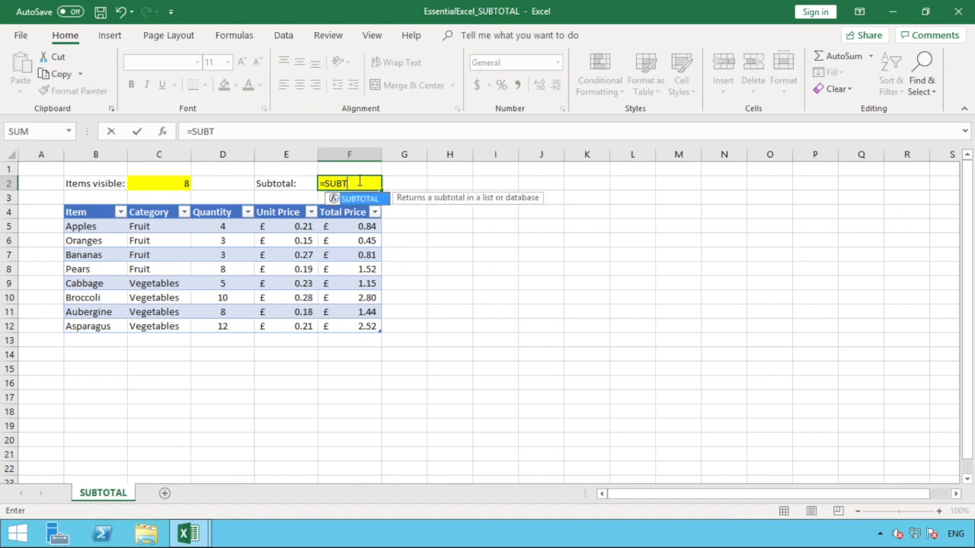
pyautogui.write('OTAL(')
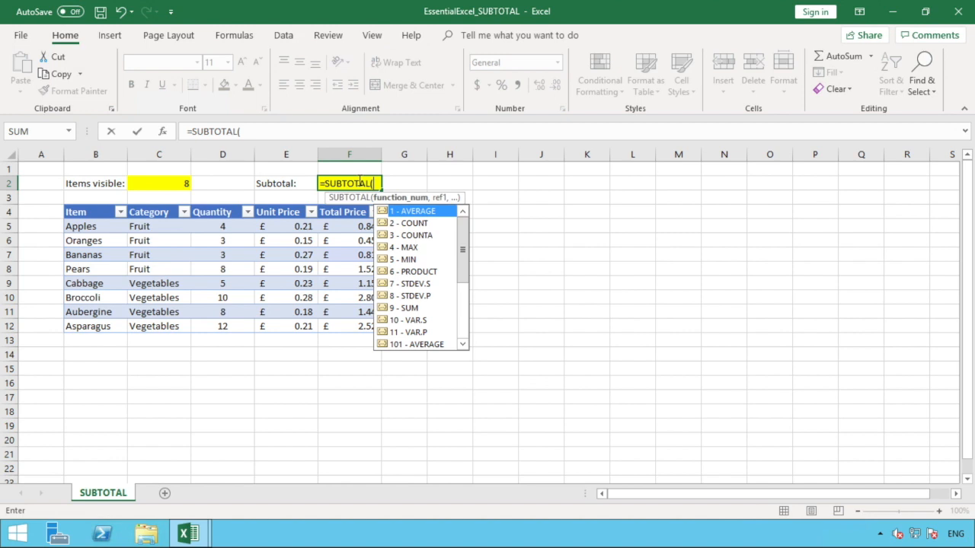
pyautogui.click(416, 309)
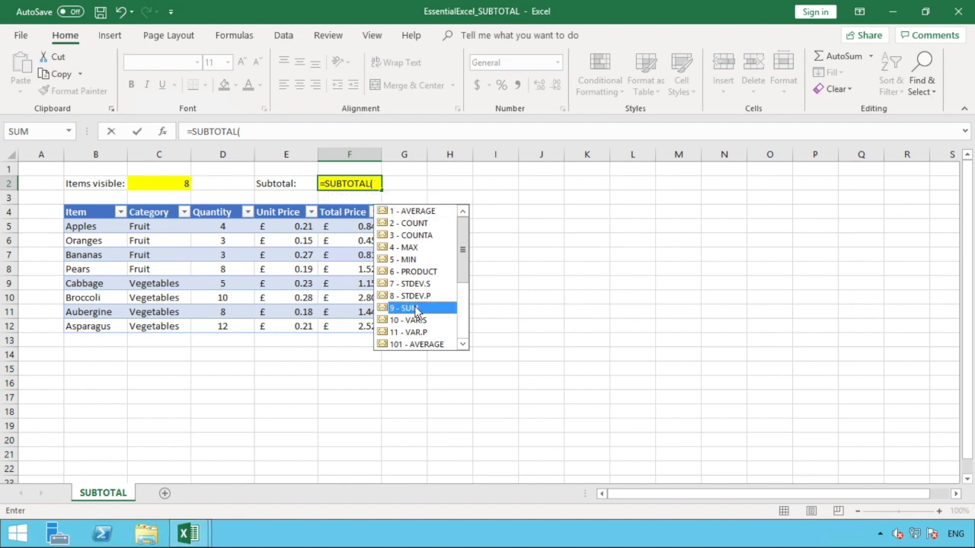
pyautogui.doubleClick(415, 308)
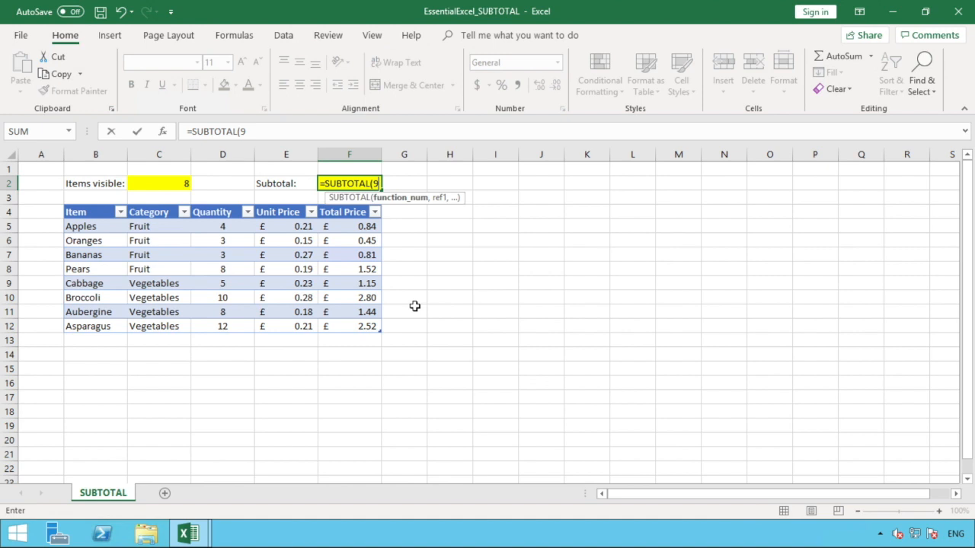
pyautogui.write(',')
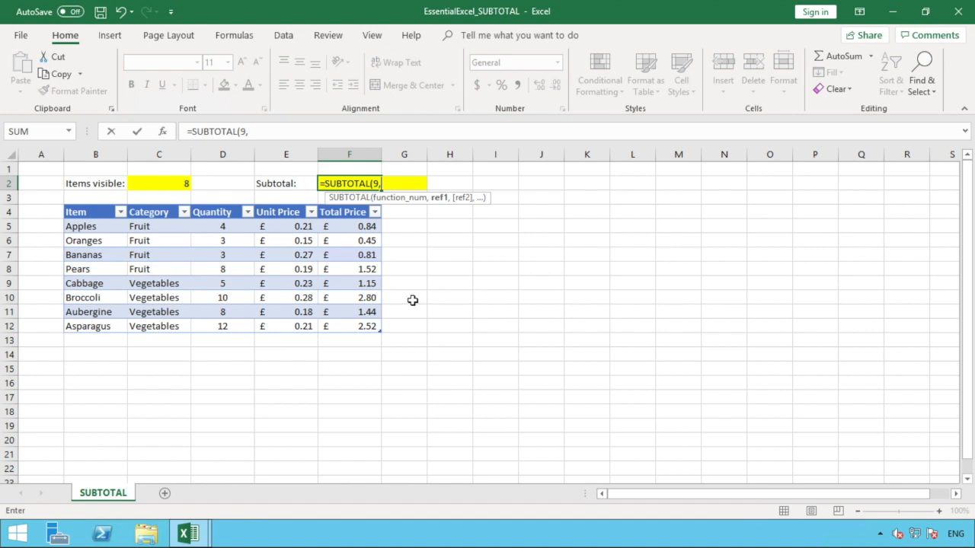
# - Complete the F2 formula as =SUBTOTAL(9,F5:F12), using the plain cell range instead of the table reference for the Total Price column
pyautogui.click(366, 227)
pyautogui.moveTo(366, 226); pyautogui.dragTo(357, 326)
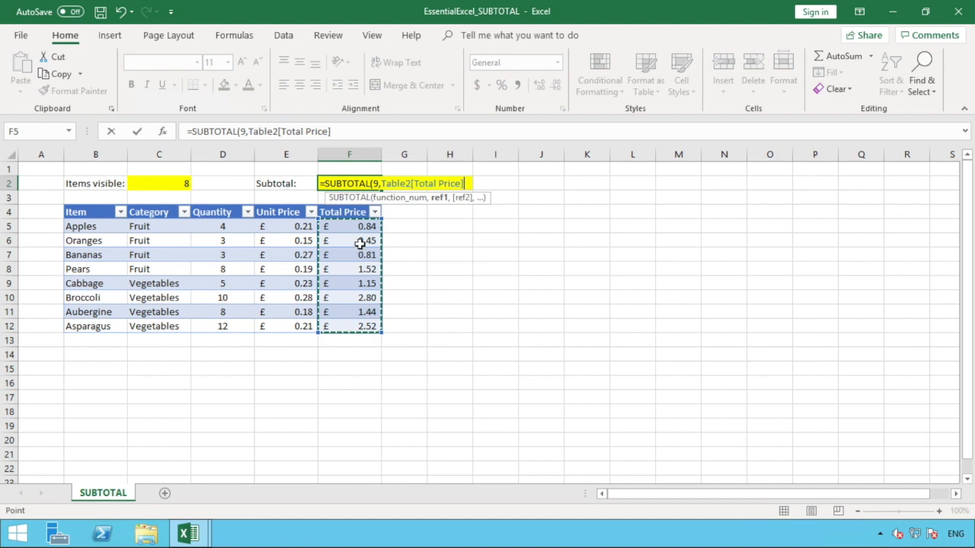
pyautogui.moveTo(342, 131); pyautogui.dragTo(250, 132)
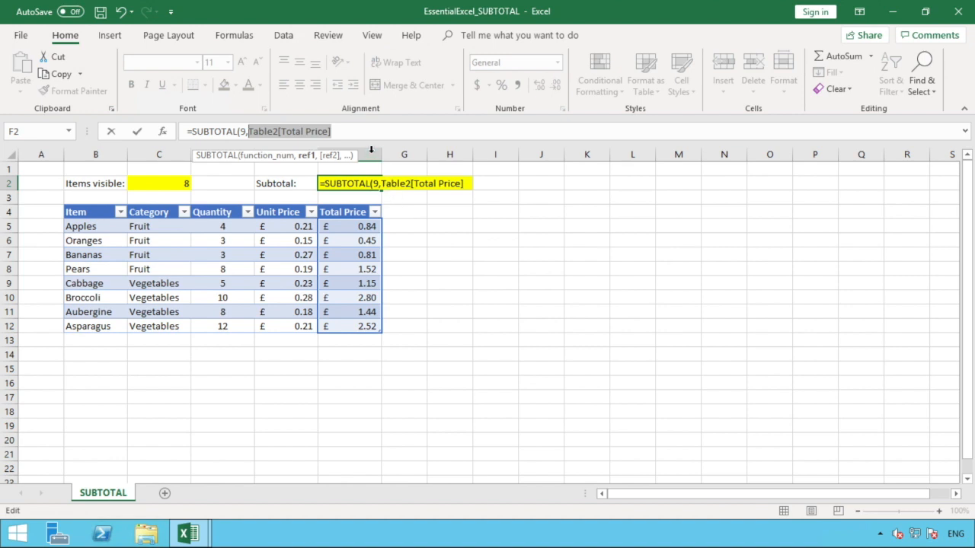
pyautogui.write('F')
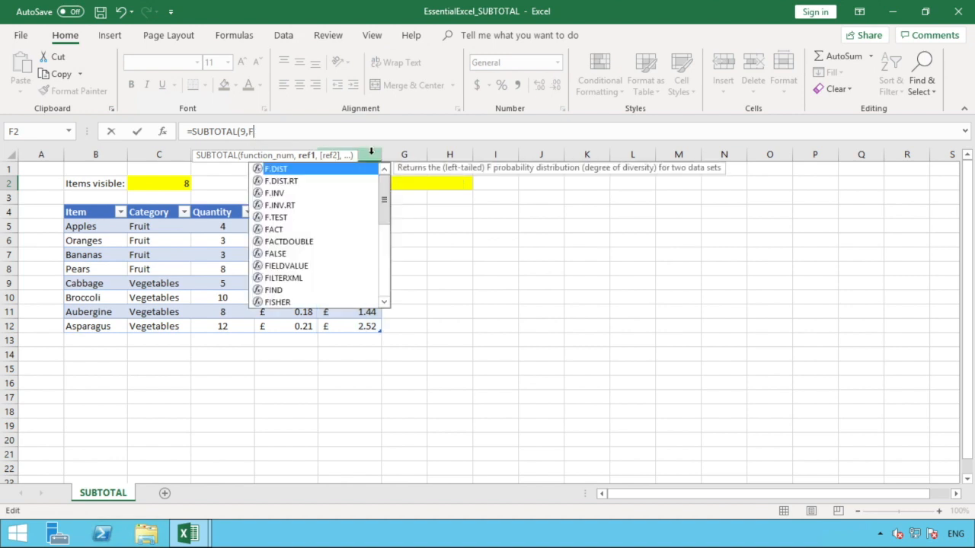
pyautogui.write('5:')
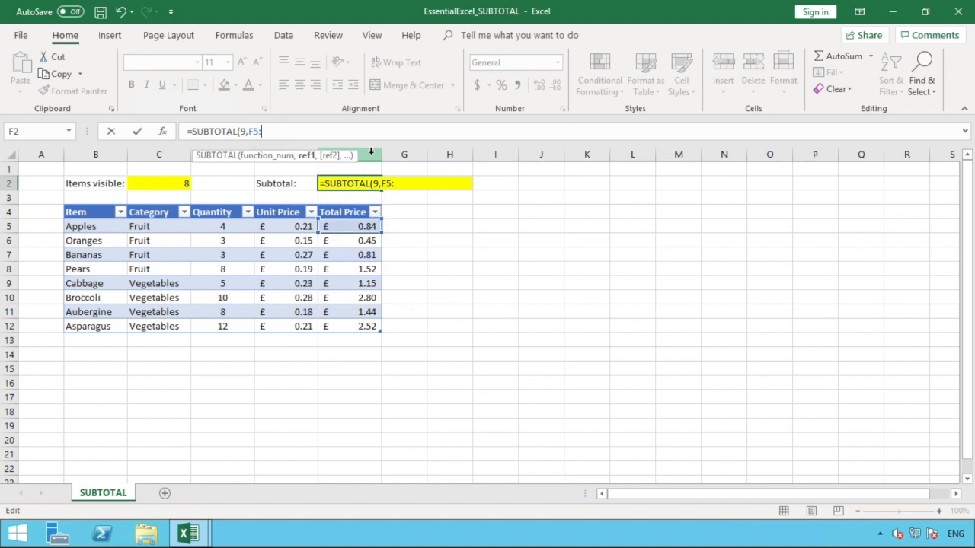
pyautogui.write('F12')
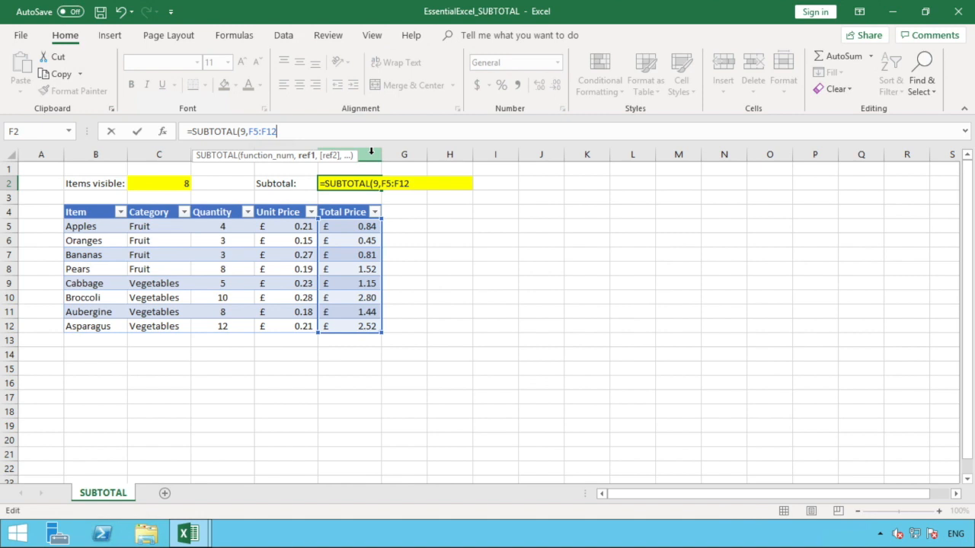
pyautogui.write(')')
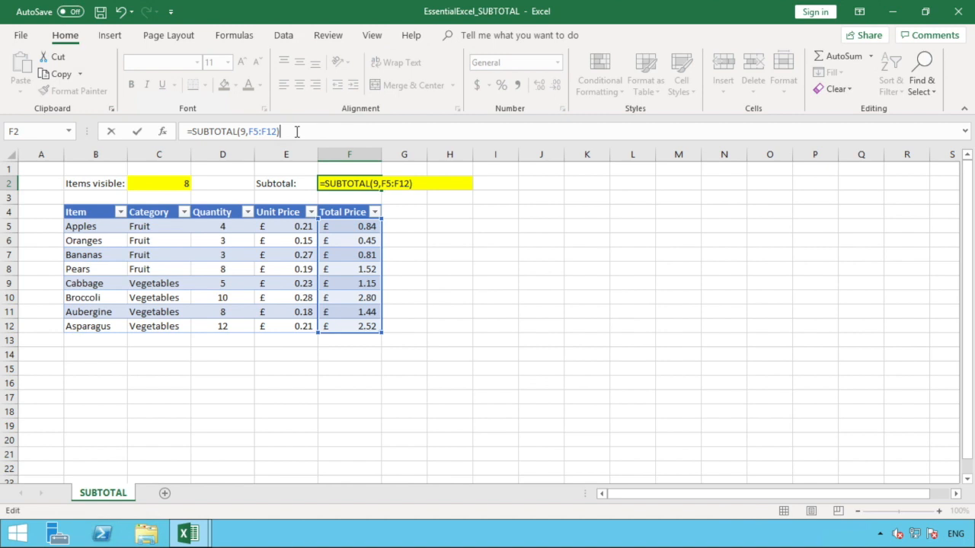
pyautogui.press('Return')
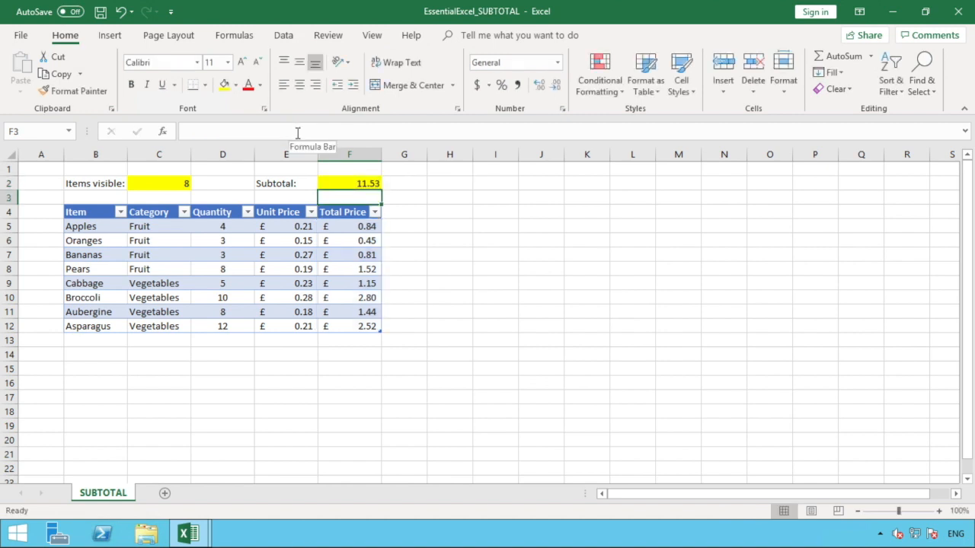
# - Format the Subtotal result in cell F2 with the pound (£) accounting number format
pyautogui.click(340, 183)
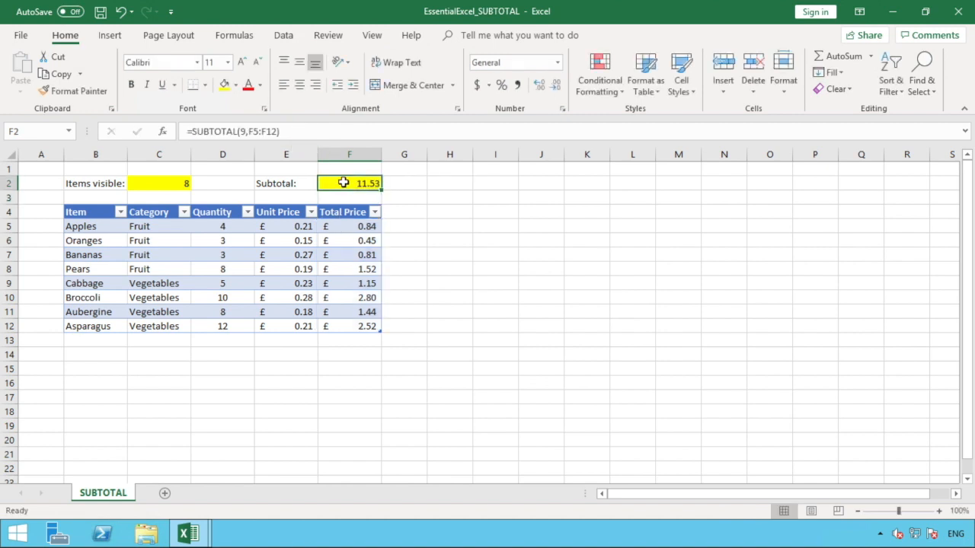
pyautogui.click(488, 85)
pyautogui.click(499, 122)
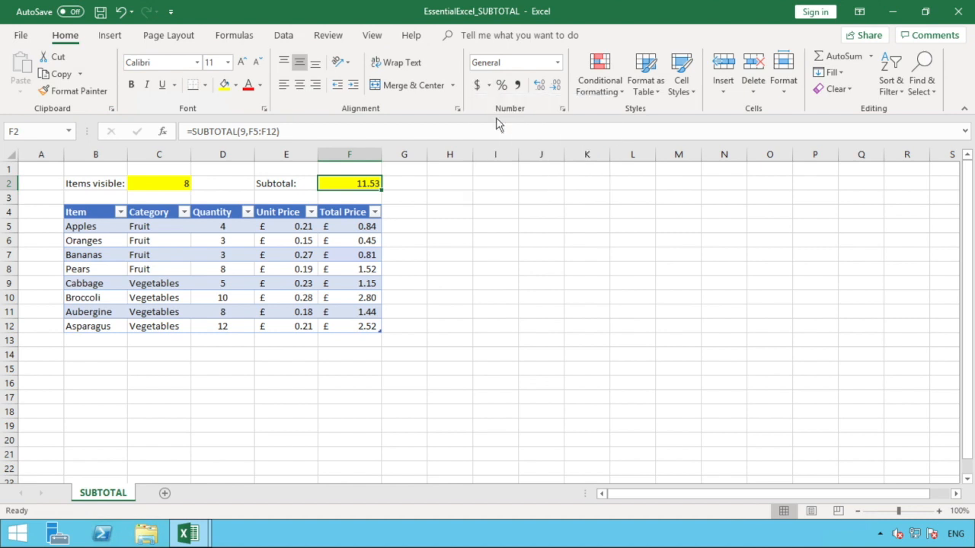
pyautogui.click(455, 237)
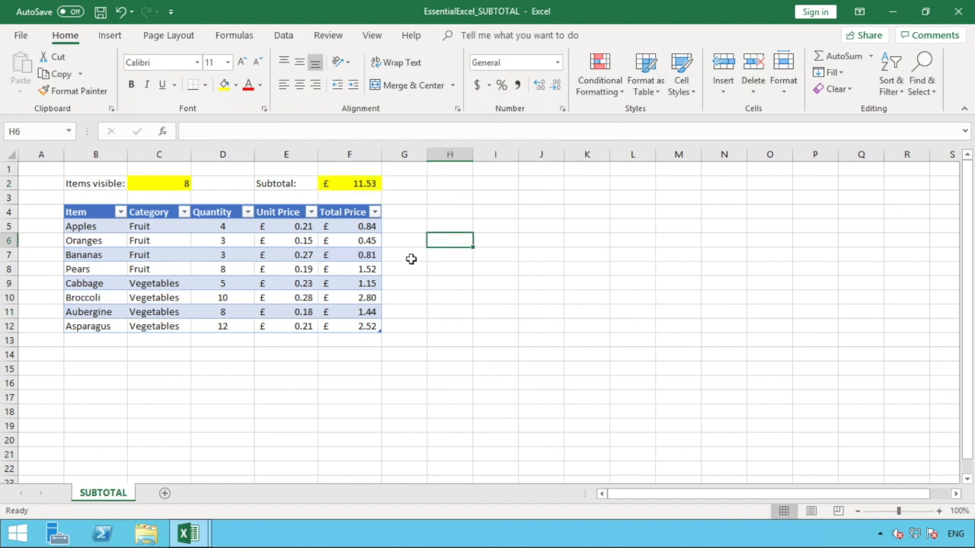
# - Check the Subtotal result in F2 against the sum of the Total Price cells F5:F12
pyautogui.moveTo(368, 227); pyautogui.dragTo(368, 326)
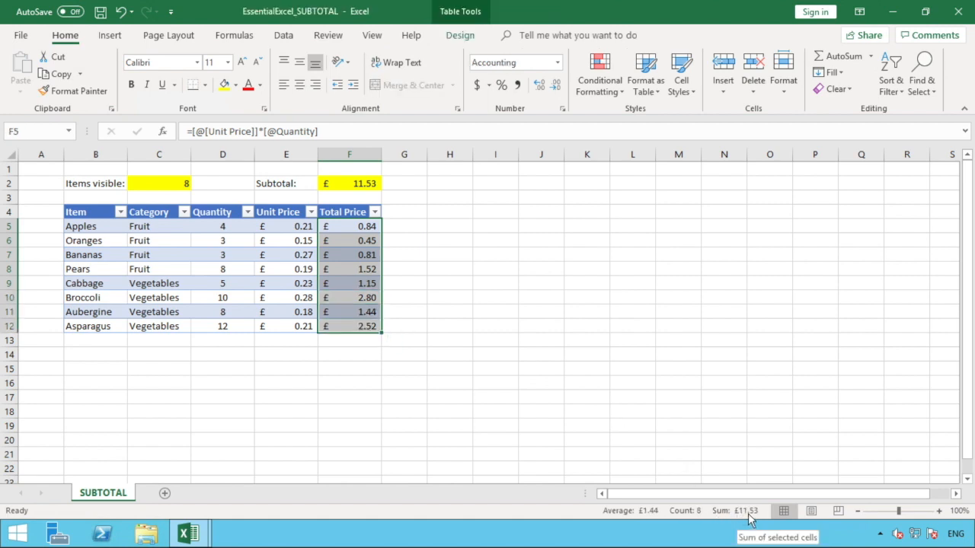
pyautogui.click(423, 190)
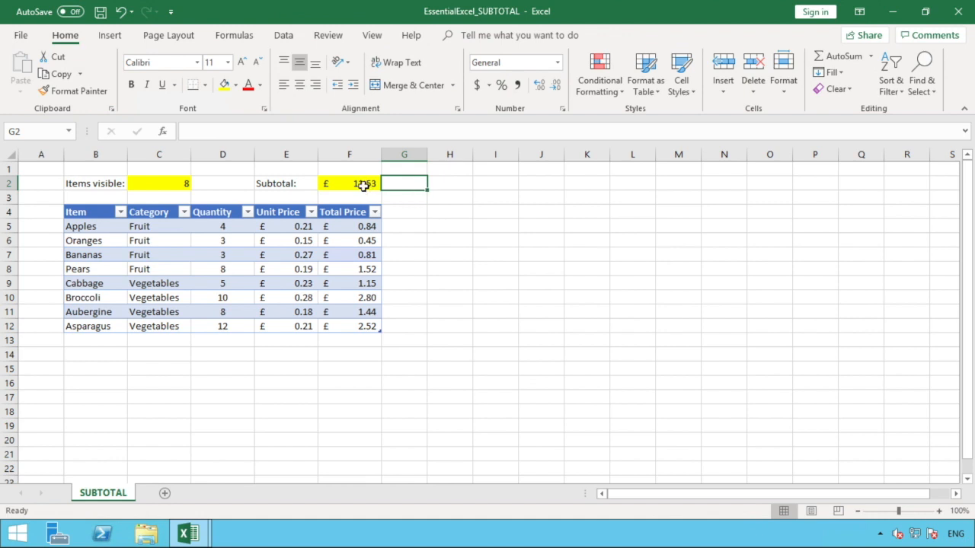
pyautogui.click(425, 215)
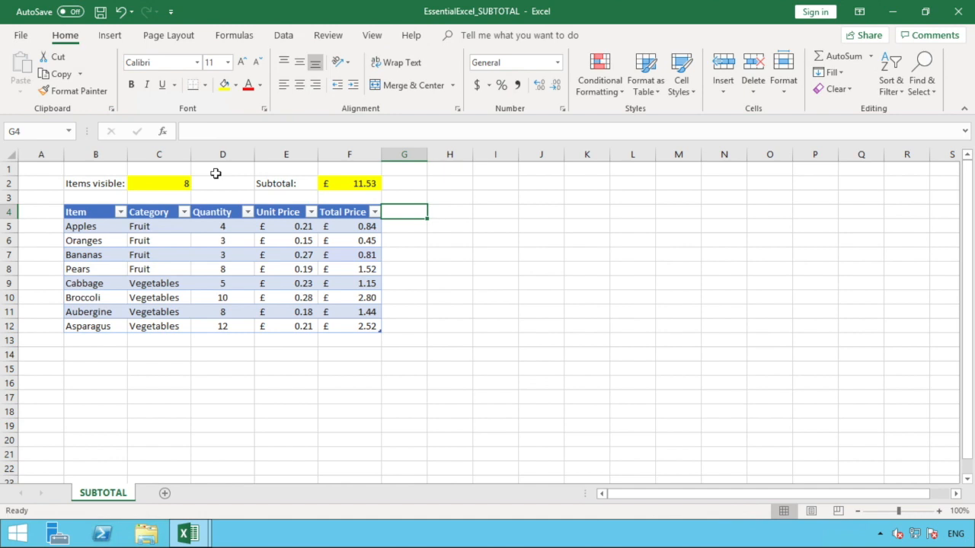
# - Filter the table's Category column to exclude Fruit and show only Vegetables
pyautogui.click(186, 215)
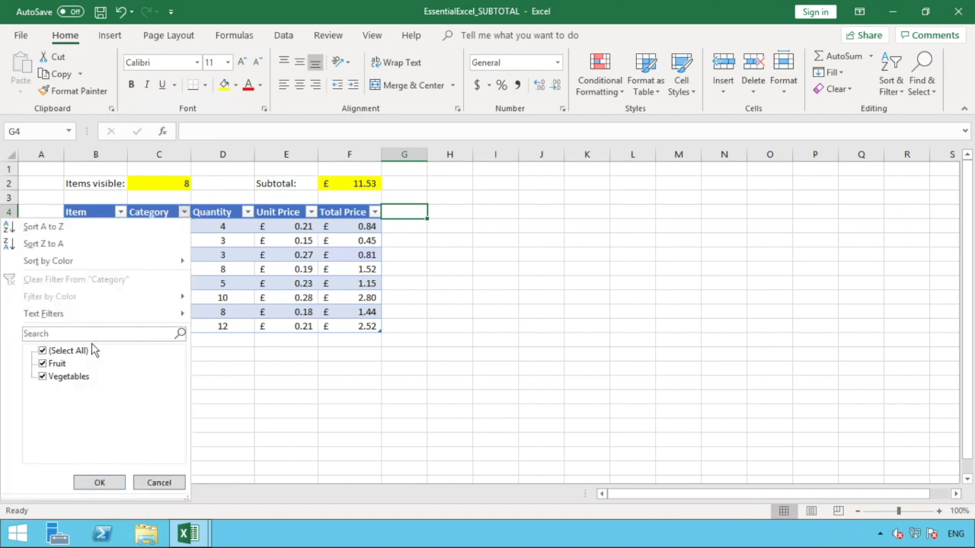
pyautogui.click(49, 365)
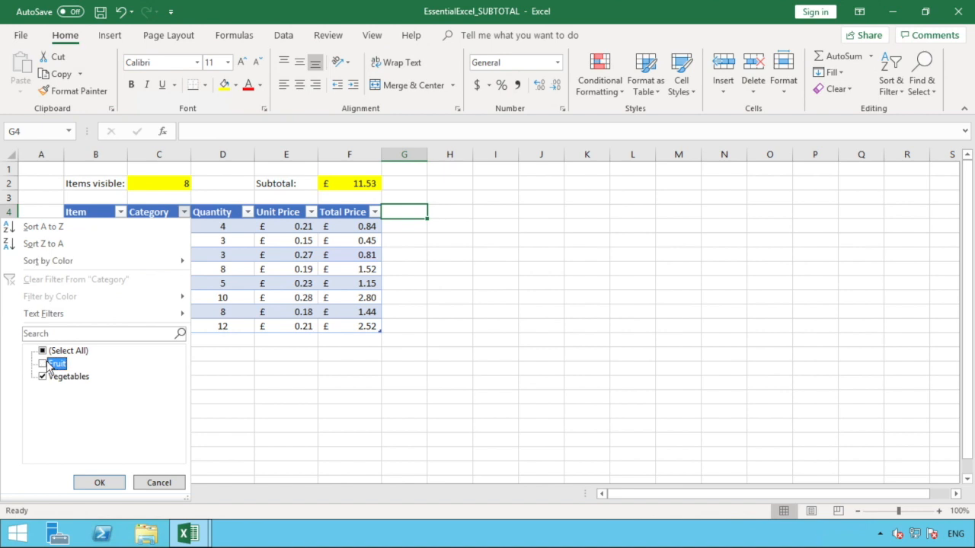
pyautogui.click(109, 483)
pyautogui.click(171, 337)
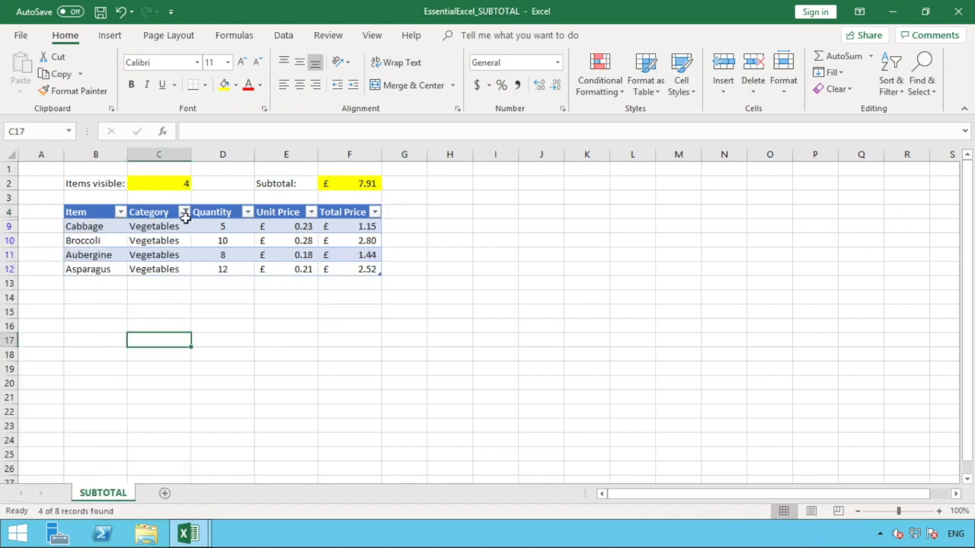
# - Review the Items visible formula in C2 and compare the Subtotal with the sum of the filtered Total Price cells
pyautogui.click(156, 183)
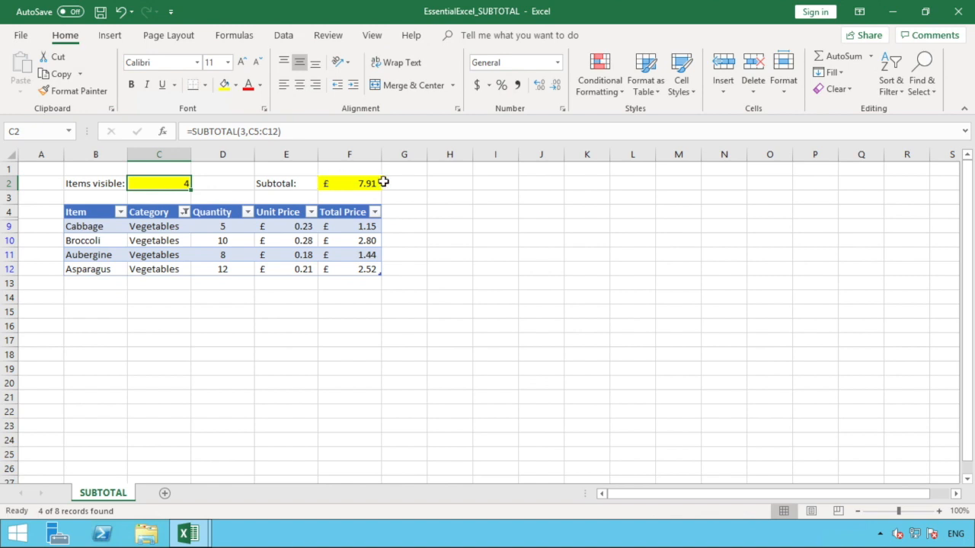
pyautogui.moveTo(367, 226); pyautogui.dragTo(367, 268)
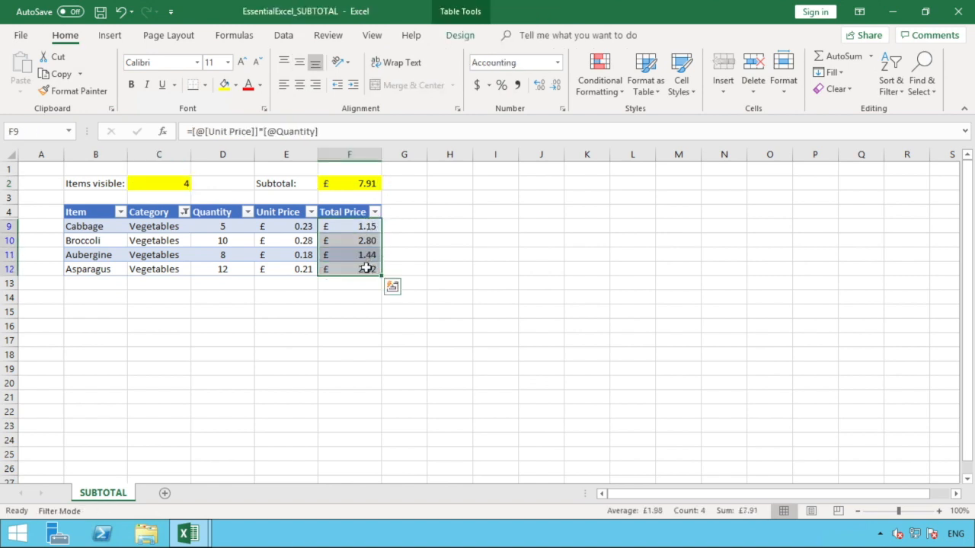
pyautogui.click(409, 196)
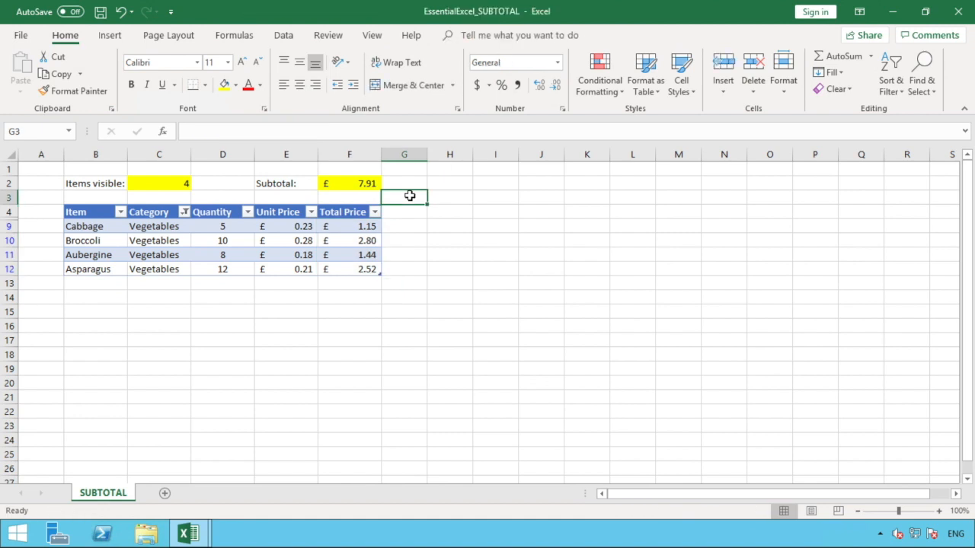
# - Filter the Item column of the table to show only Cabbage
pyautogui.click(120, 213)
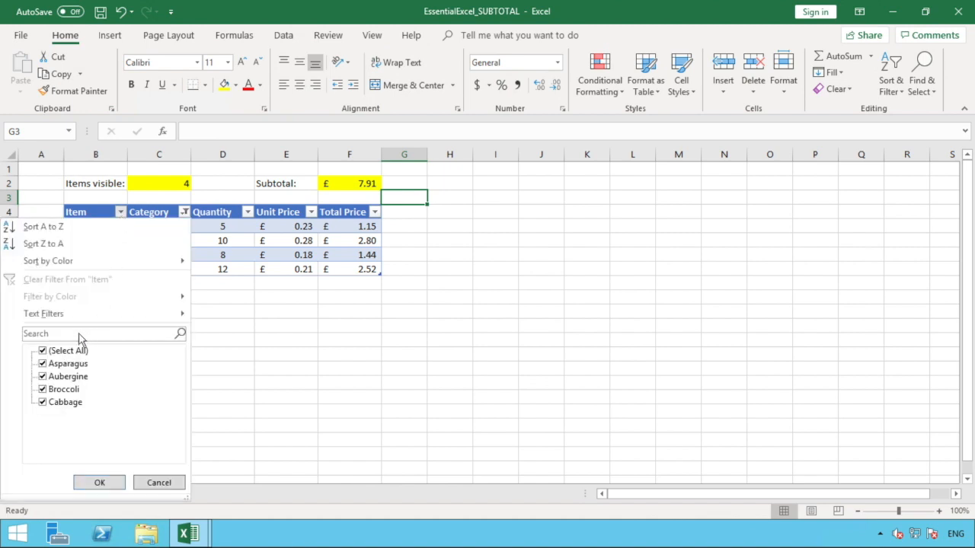
pyautogui.click(43, 351)
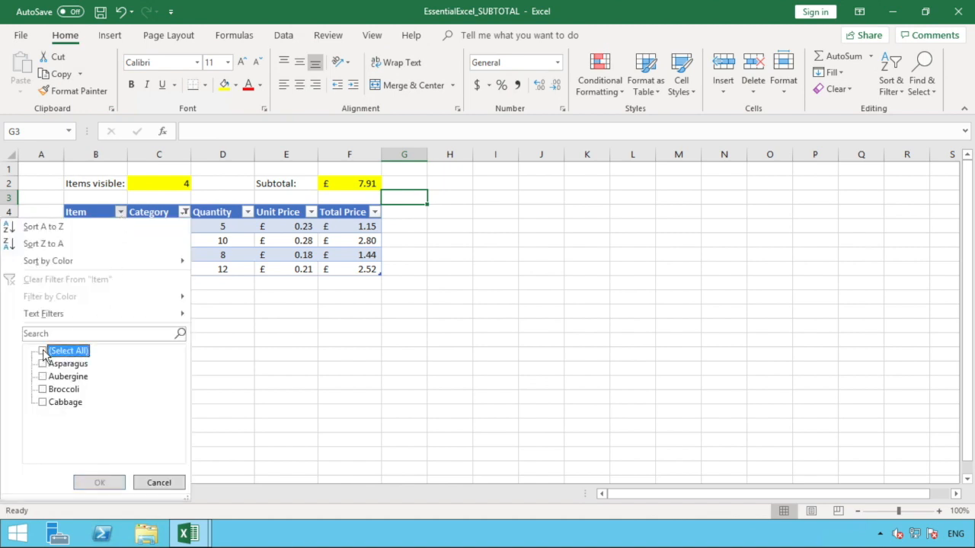
pyautogui.click(43, 402)
pyautogui.click(103, 483)
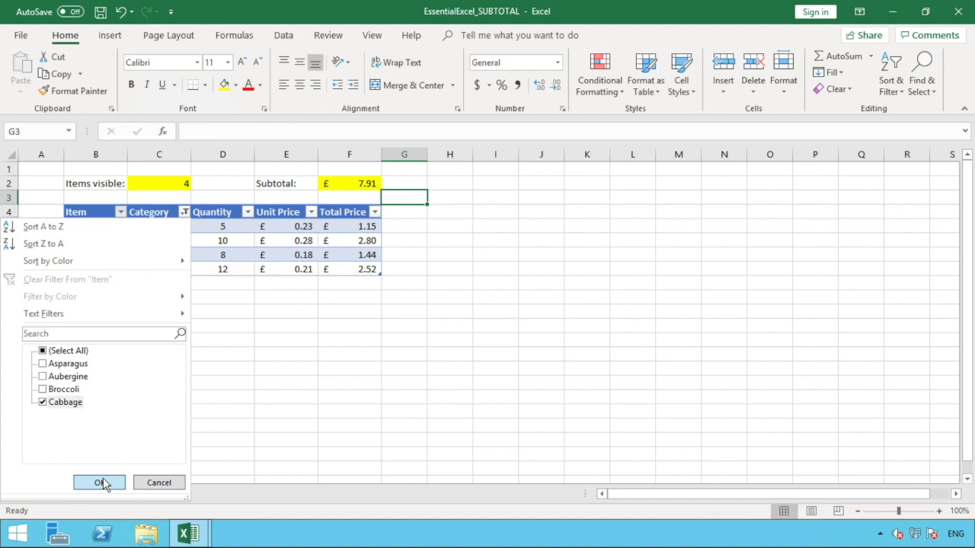
pyautogui.click(204, 373)
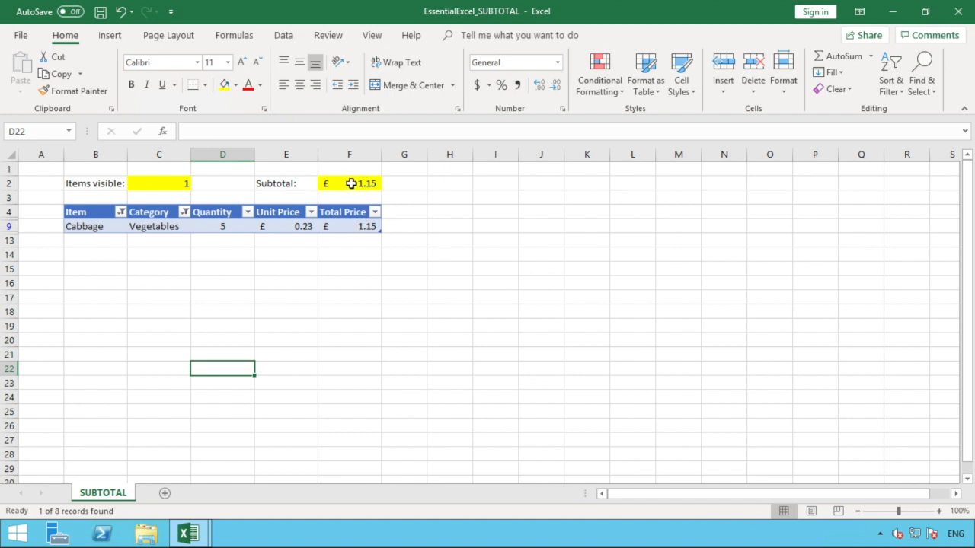
# - Clear all filters from the grocery table and review the Subtotal formula in cell F2
pyautogui.click(221, 214)
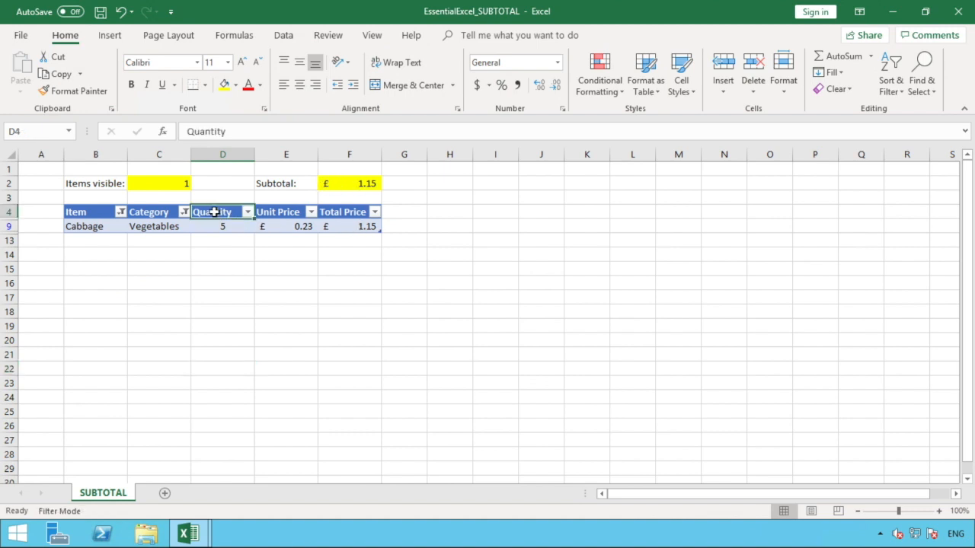
pyautogui.click(284, 38)
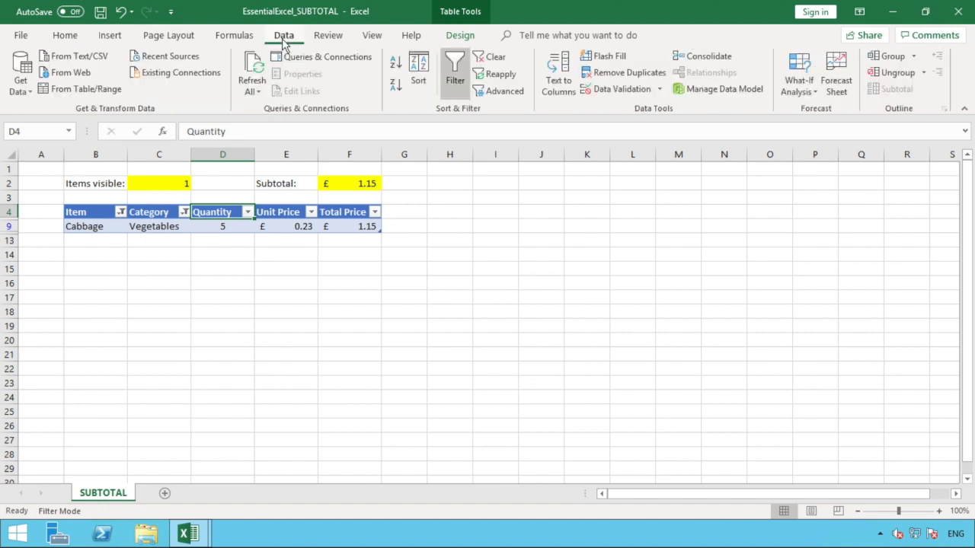
pyautogui.click(493, 60)
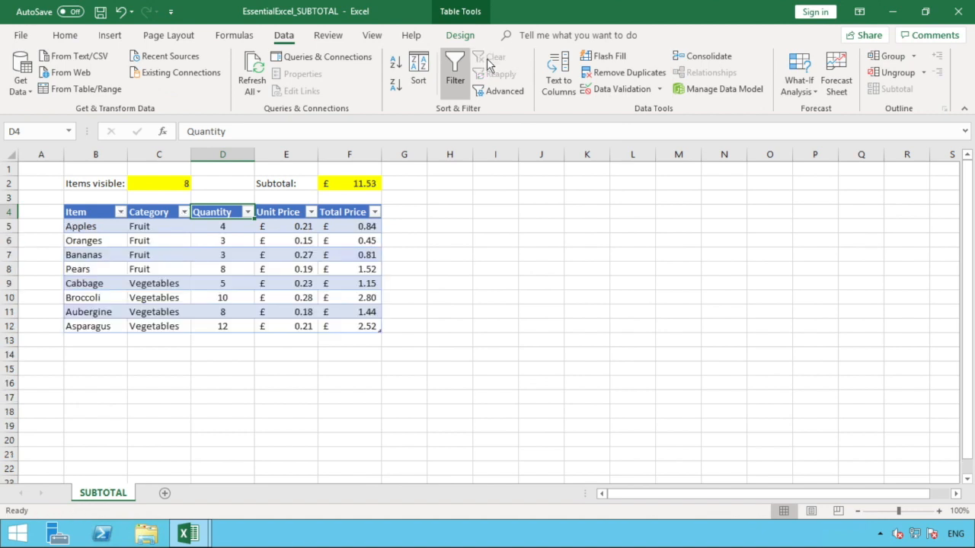
pyautogui.click(421, 215)
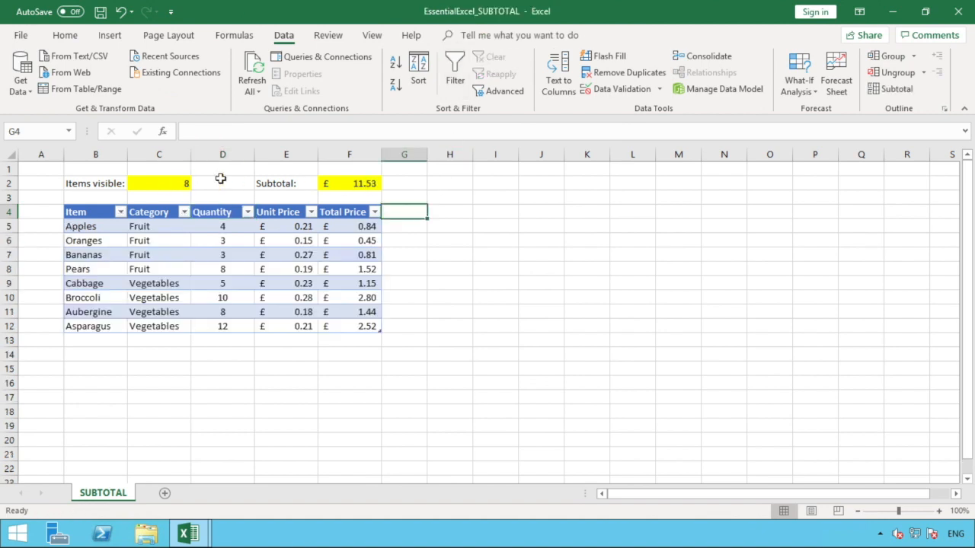
pyautogui.click(358, 184)
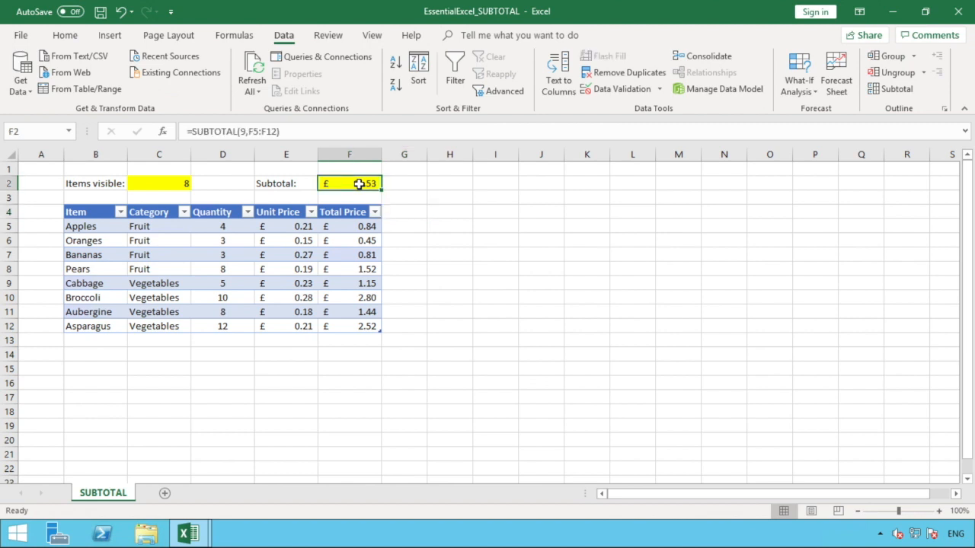